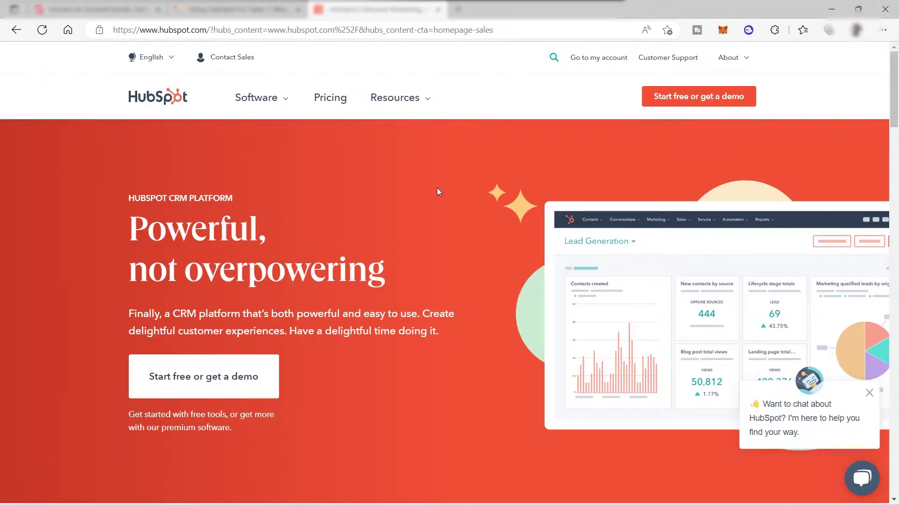
# Scroll down the HubSpot homepage to the Marketing, Sales and Service Hub cards
pyautogui.scroll(-10, 396, 189)
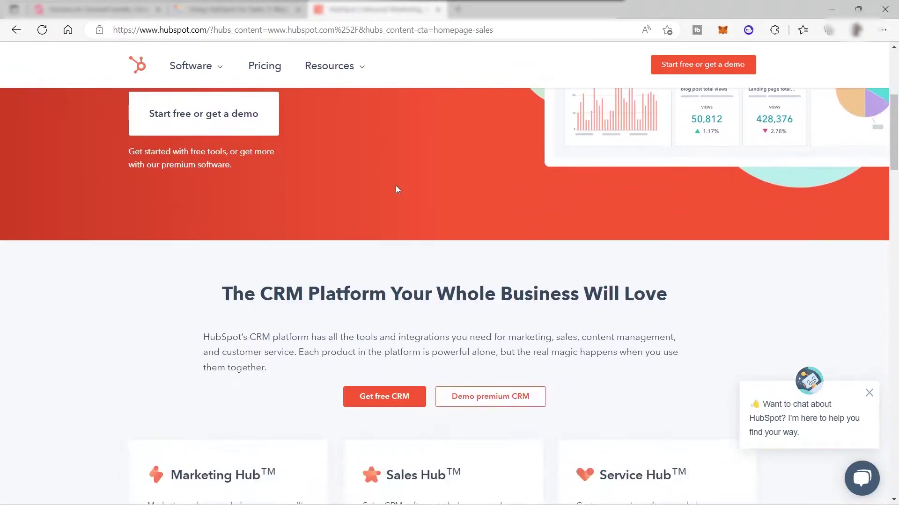
pyautogui.scroll(-2, 395, 190)
pyautogui.scroll(-2, 447, 260)
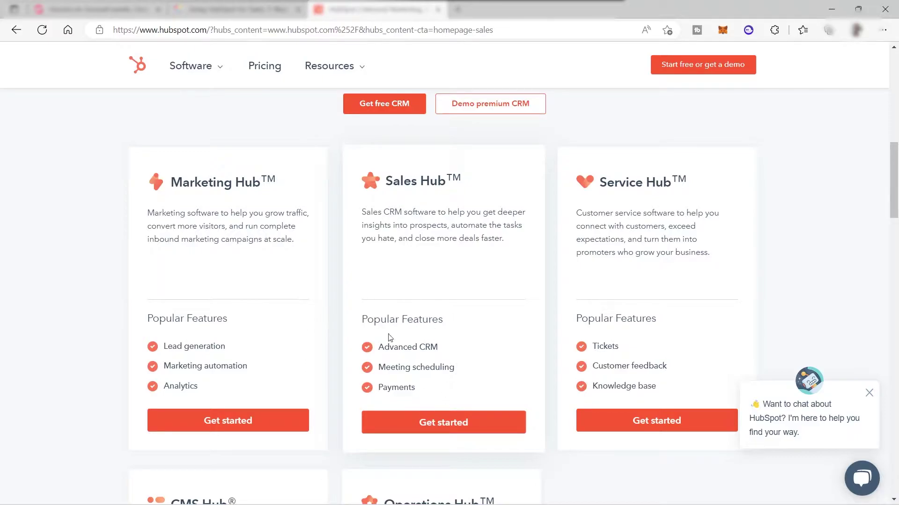
# Open the Sales Hub get-started page and compare free tools with Starter, Professional and Enterprise tiers
pyautogui.click(431, 424)
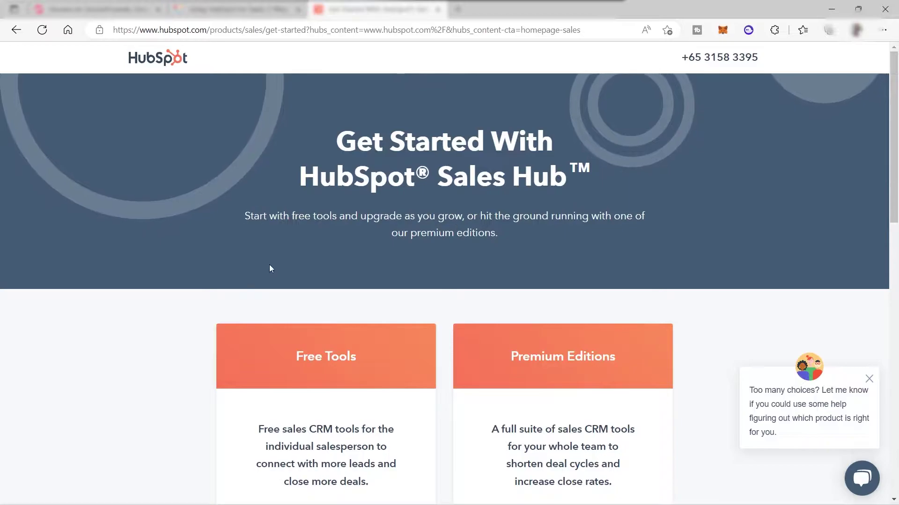
pyautogui.scroll(-3, 325, 234)
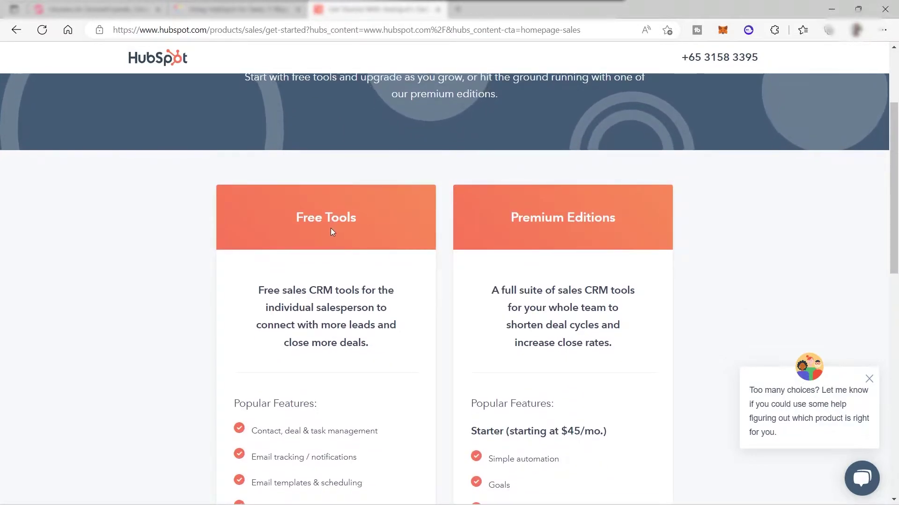
pyautogui.scroll(-3, 332, 239)
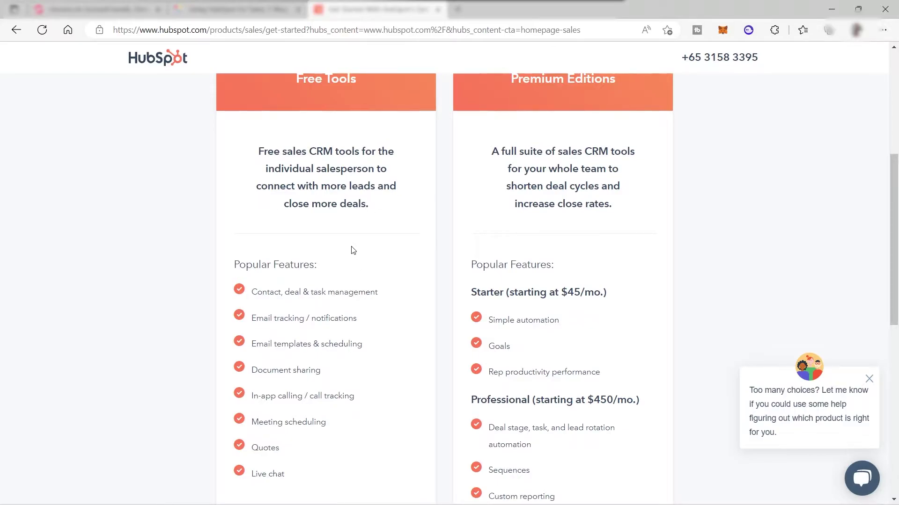
pyautogui.scroll(-3, 351, 250)
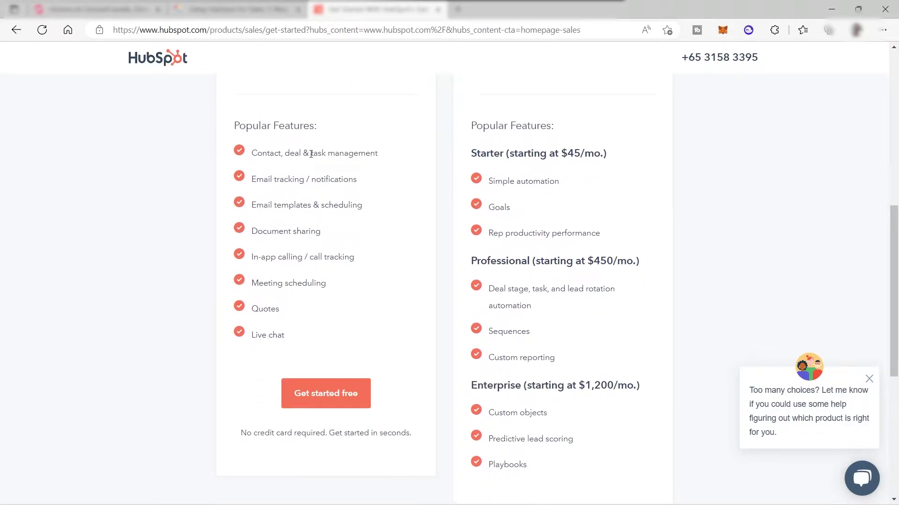
pyautogui.scroll(1, 333, 174)
pyautogui.scroll(1, 340, 202)
pyautogui.scroll(-1, 341, 200)
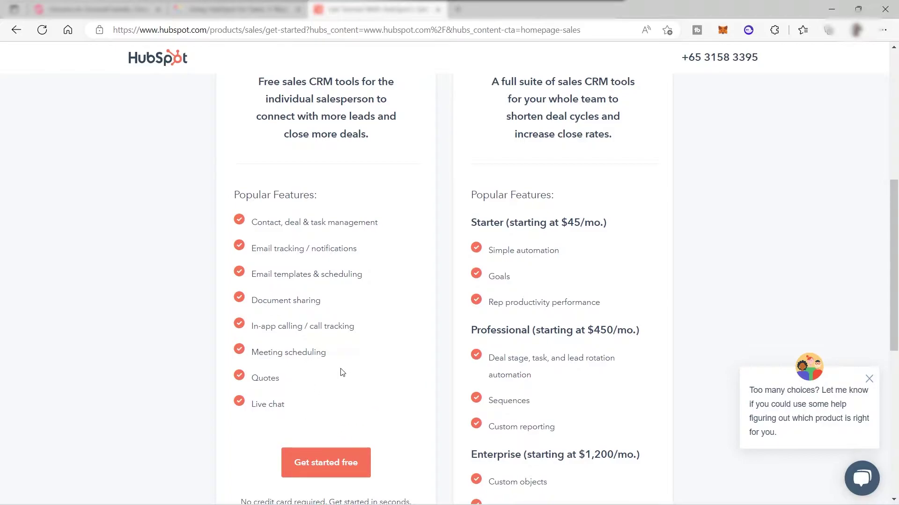
pyautogui.scroll(-2, 342, 373)
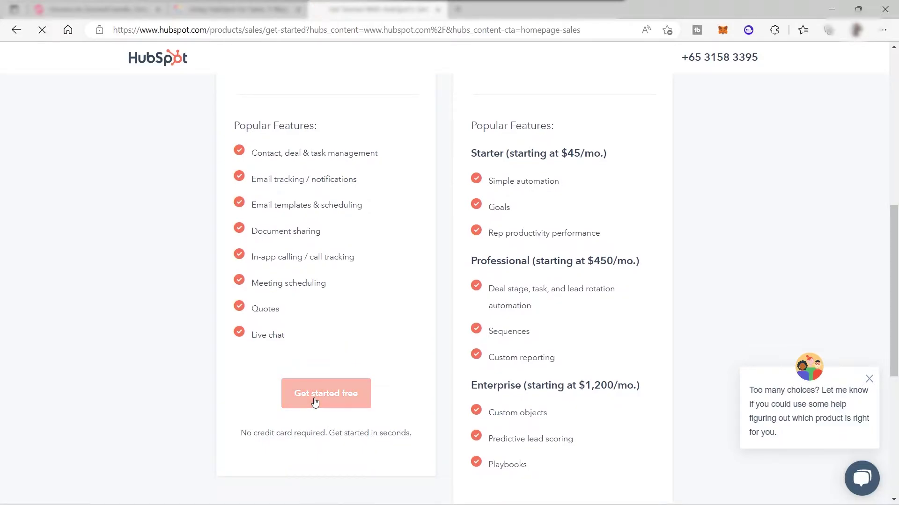
# Sign up for the free sales tools, continuing with the existing user and HubSpot account
pyautogui.click(314, 402)
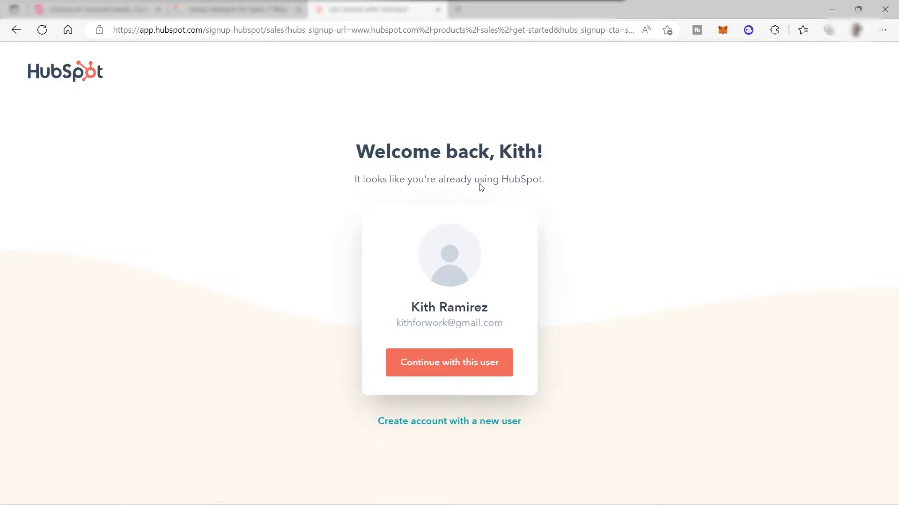
pyautogui.click(430, 368)
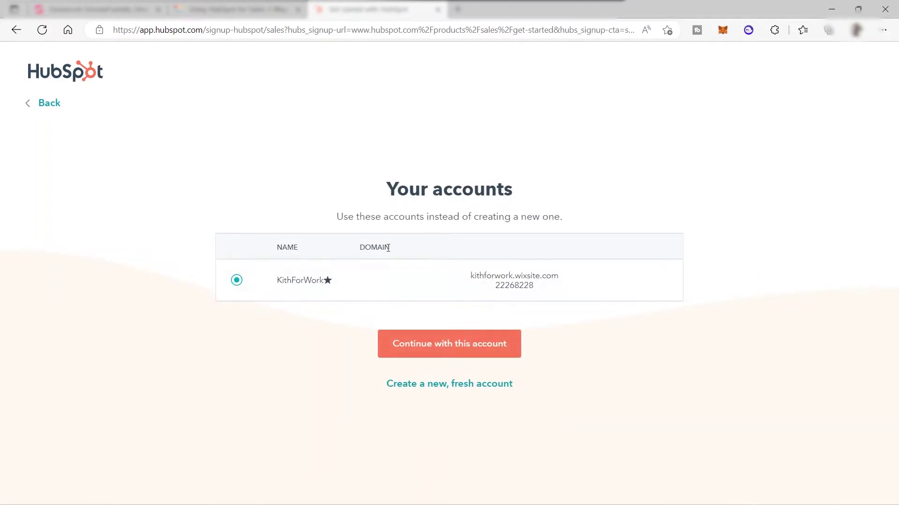
pyautogui.click(445, 349)
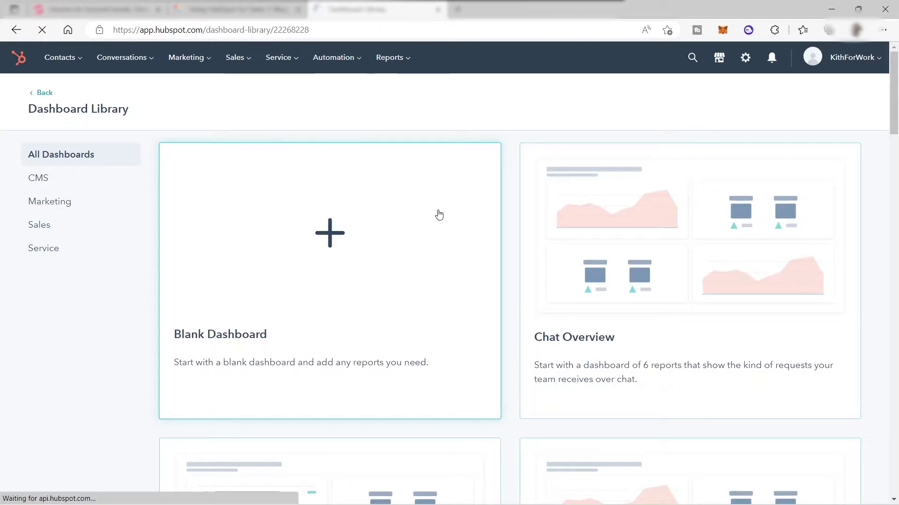
# Go to Users & Teams in the account settings to see the single Super Admin user
pyautogui.scroll(-2, 567, 326)
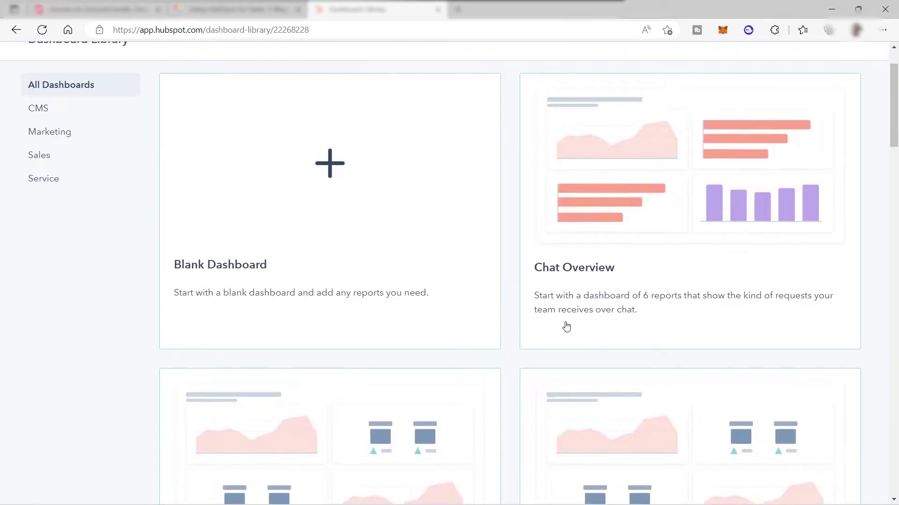
pyautogui.scroll(2, 567, 326)
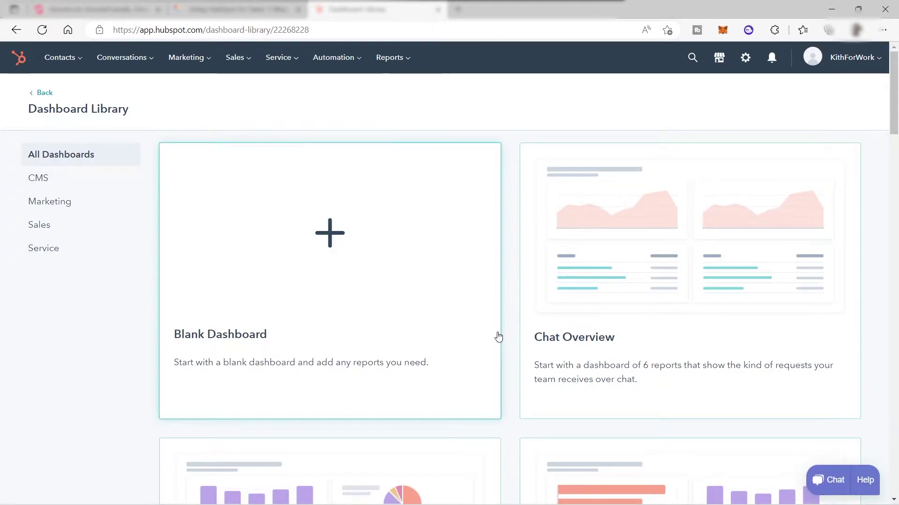
pyautogui.click(745, 58)
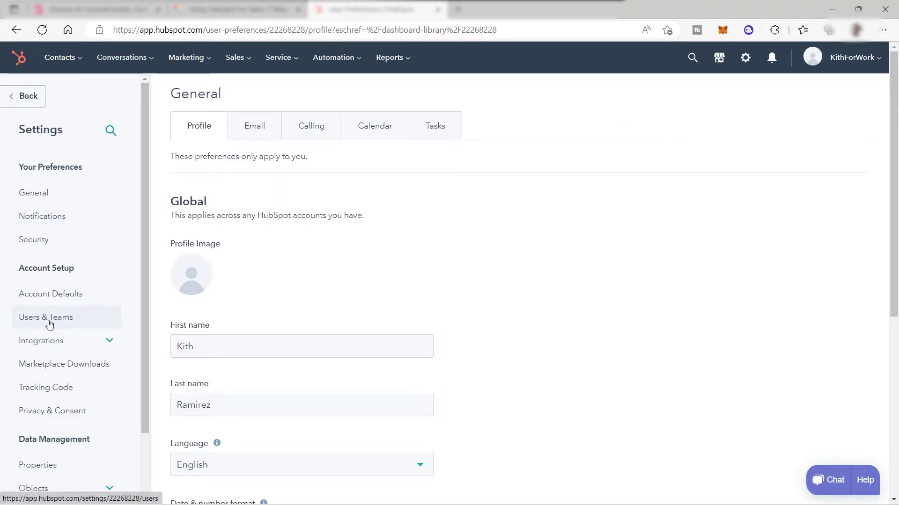
pyautogui.click(48, 324)
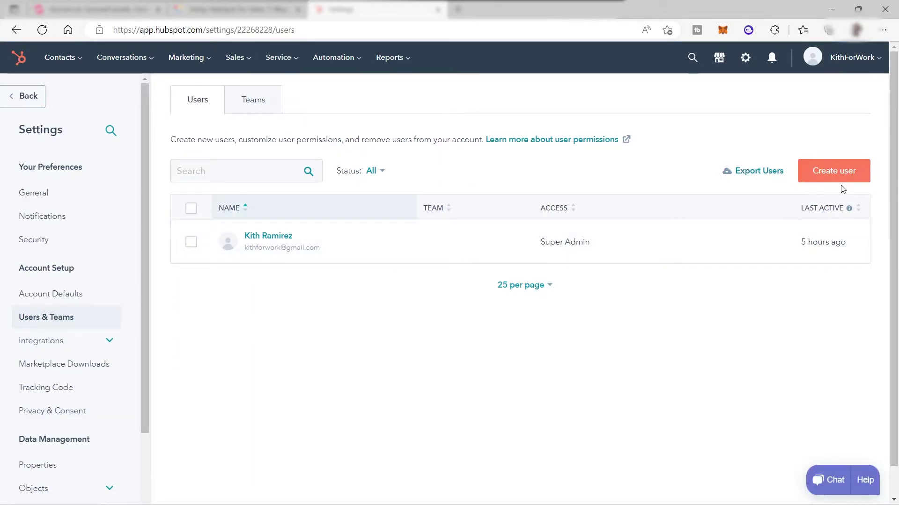
# Start a new user and paste the teammate's e-mail address into the Create users wizard
pyautogui.click(837, 174)
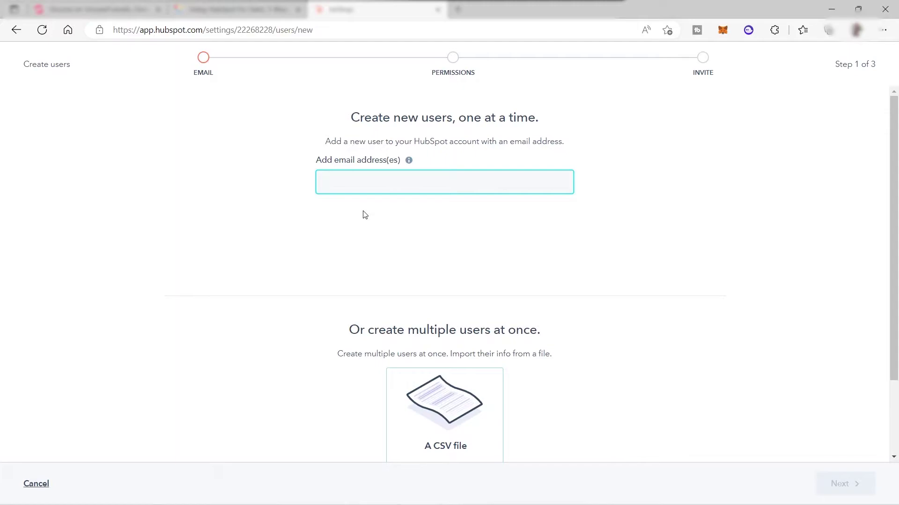
pyautogui.hotkey('ctrl', 'v')
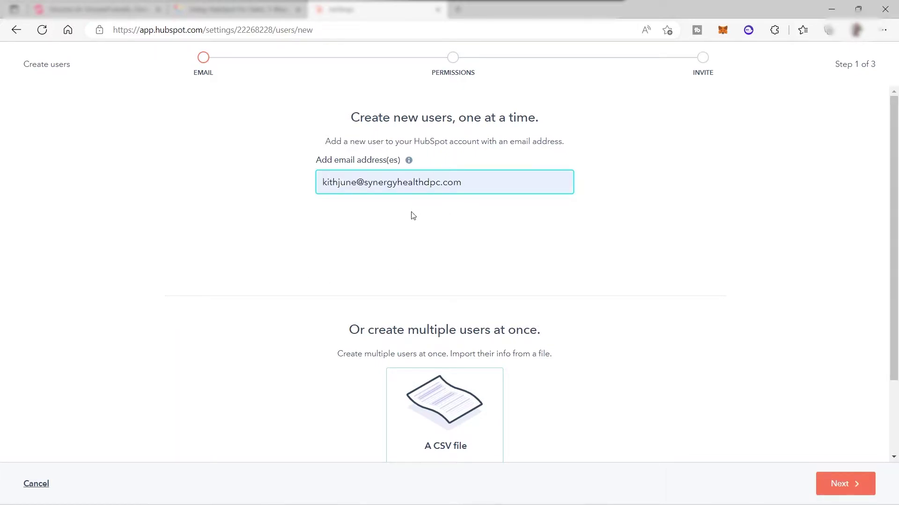
pyautogui.scroll(-2, 806, 421)
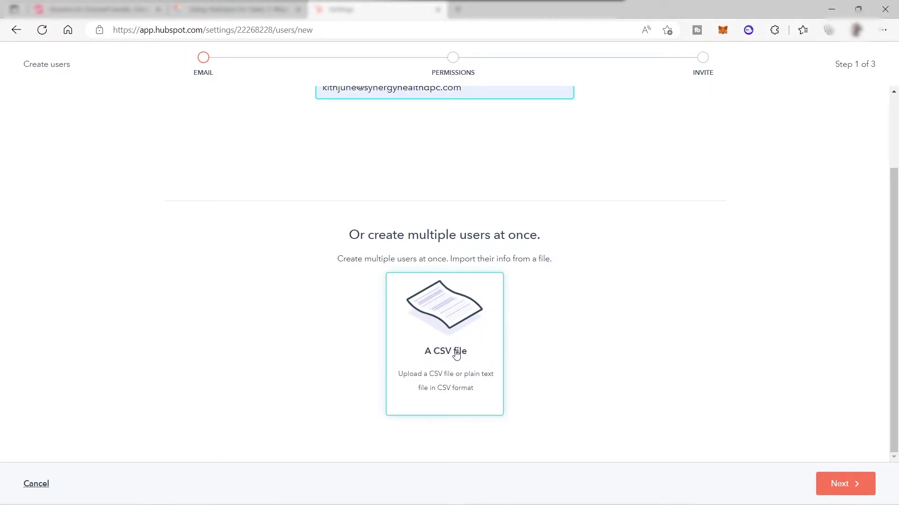
pyautogui.scroll(2, 574, 321)
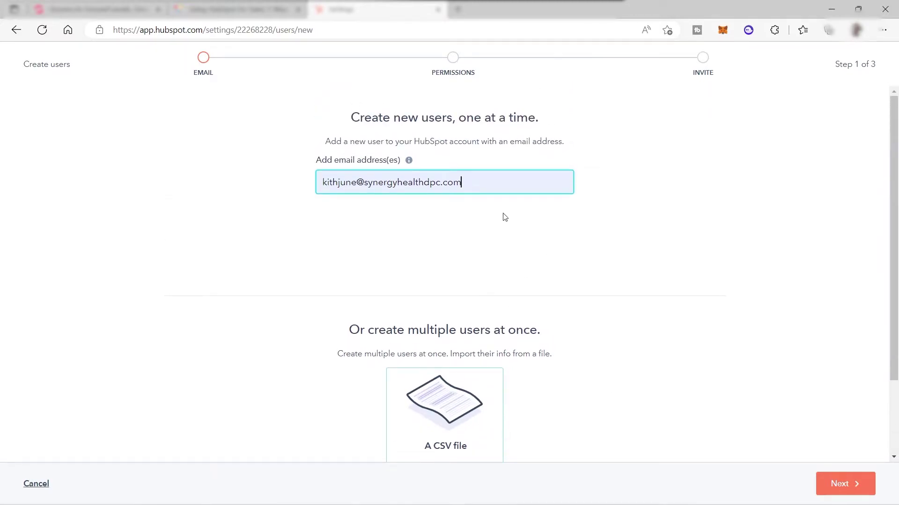
# On the Permissions step, leave Contact and Companies delete and view access at Everything
pyautogui.click(849, 484)
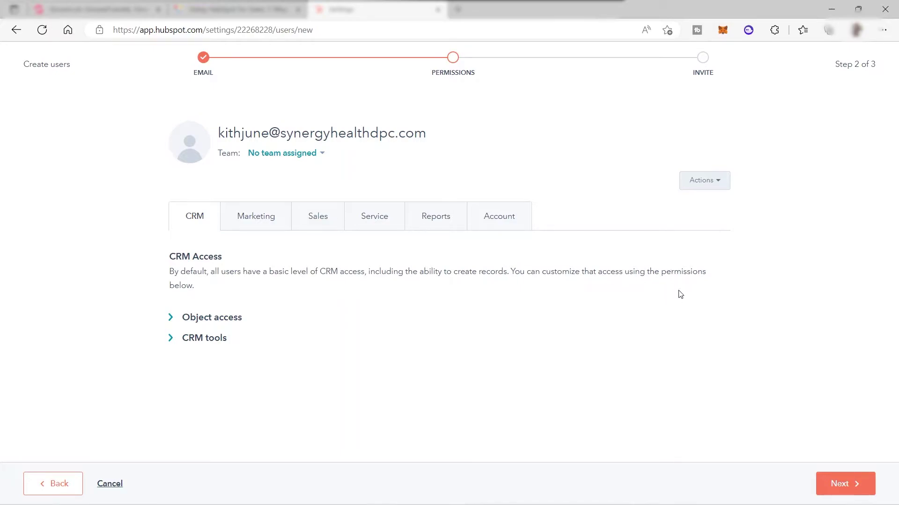
pyautogui.click(171, 323)
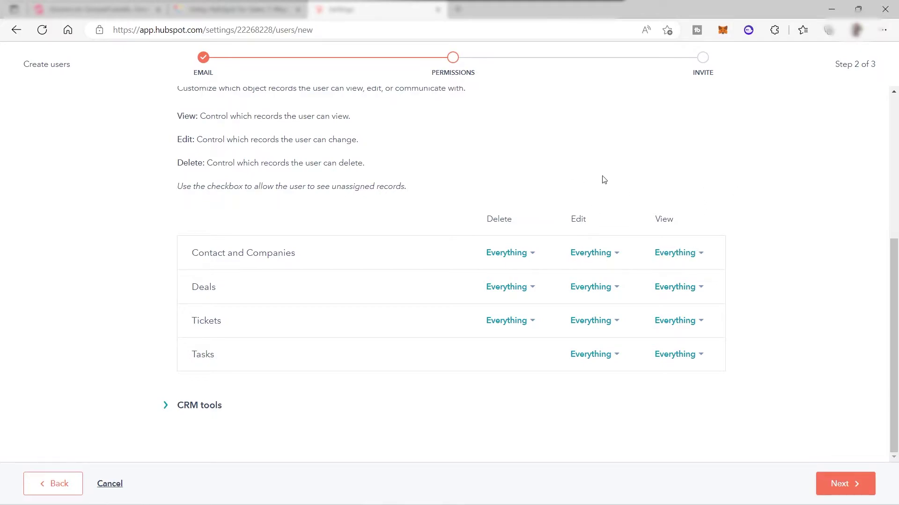
pyautogui.click(529, 261)
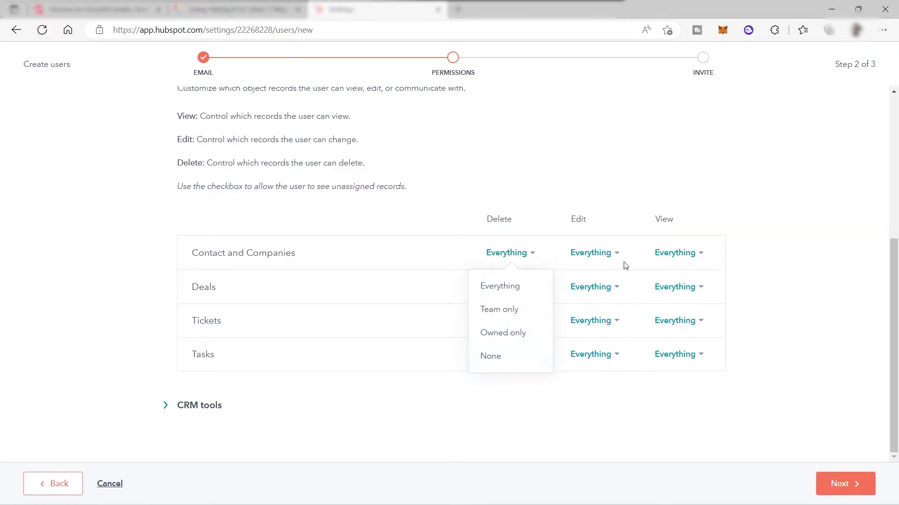
pyautogui.click(614, 255)
pyautogui.click(683, 253)
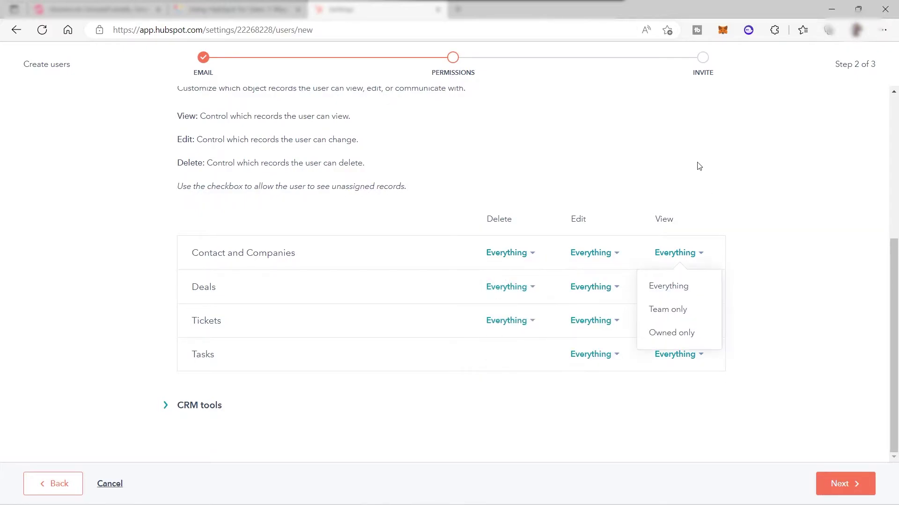
pyautogui.click(699, 167)
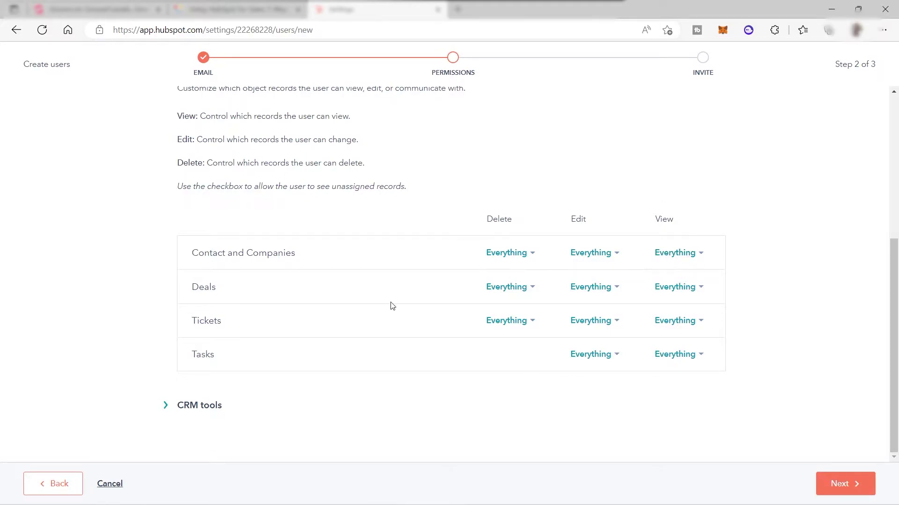
pyautogui.click(167, 405)
pyautogui.scroll(-8, 428, 406)
pyautogui.scroll(4, 385, 365)
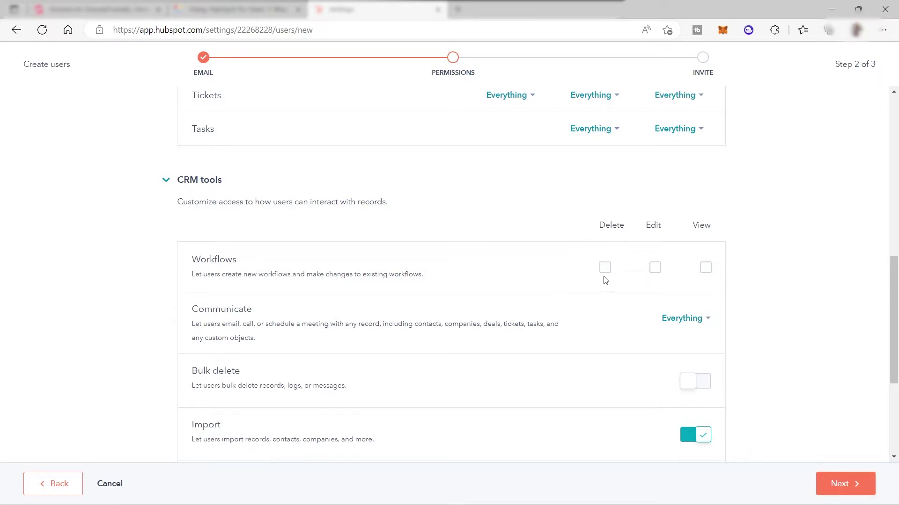
pyautogui.click(606, 274)
pyautogui.scroll(-1, 351, 310)
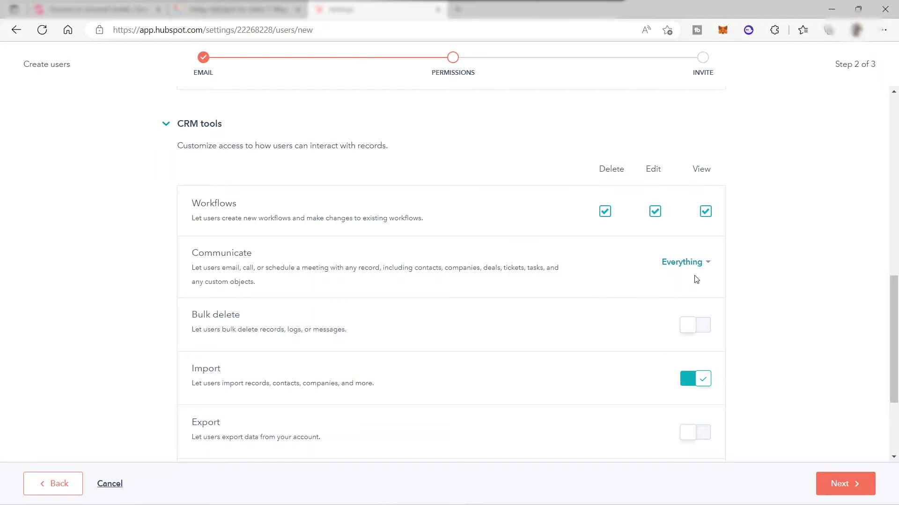
pyautogui.click(711, 265)
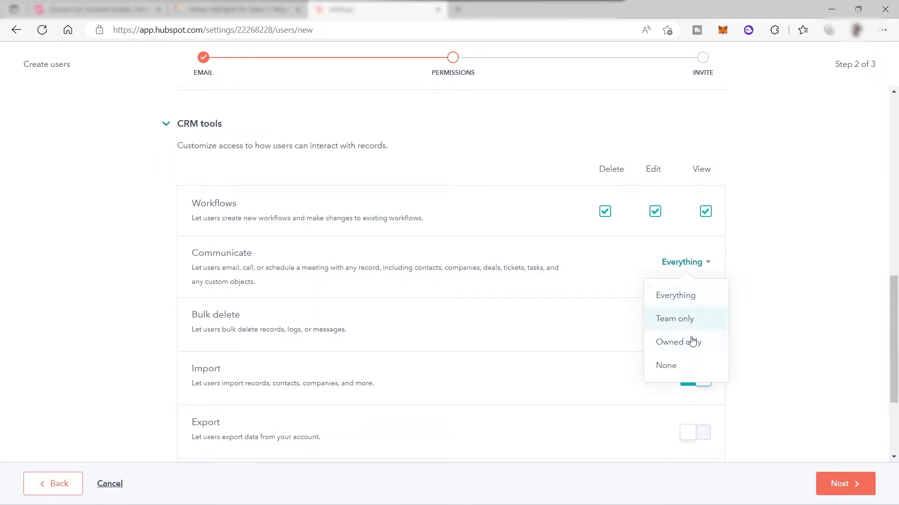
pyautogui.click(742, 268)
pyautogui.scroll(-3, 581, 268)
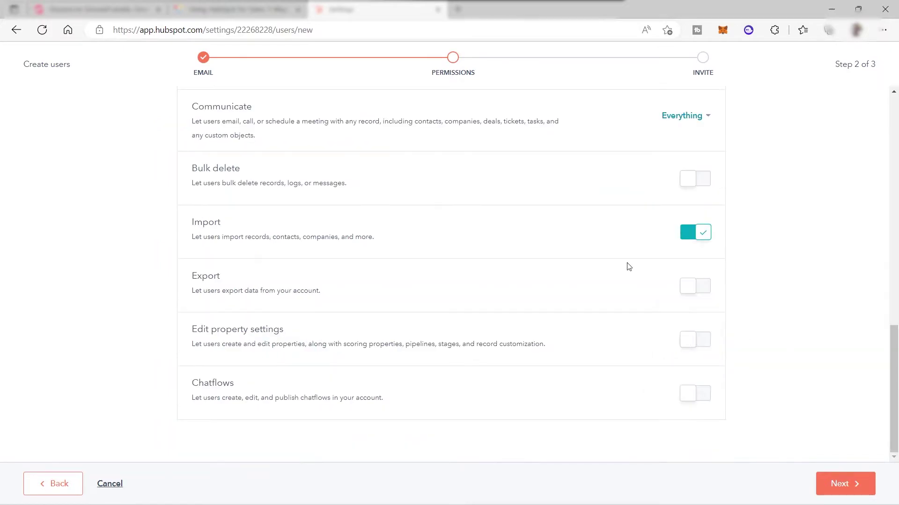
pyautogui.scroll(3, 519, 356)
pyautogui.scroll(-2, 511, 345)
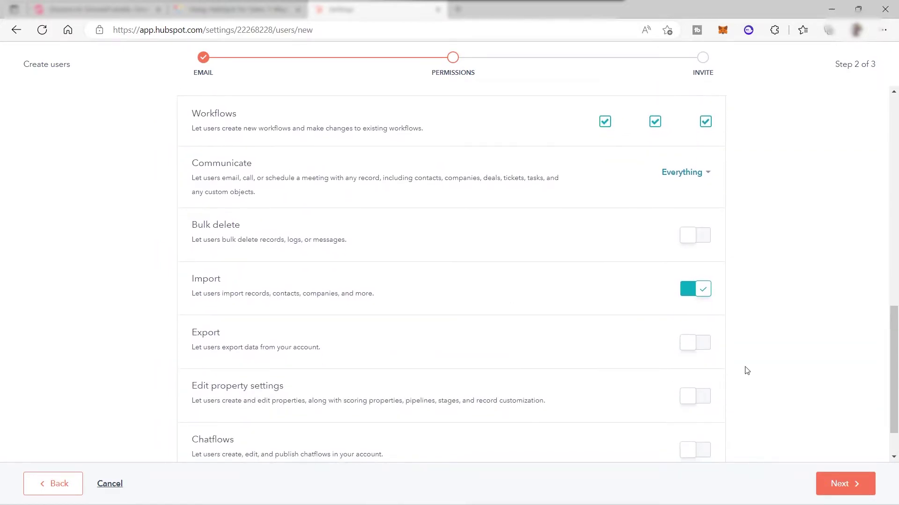
# Send the new user's invitation from the Invite step and finish with Done
pyautogui.click(847, 486)
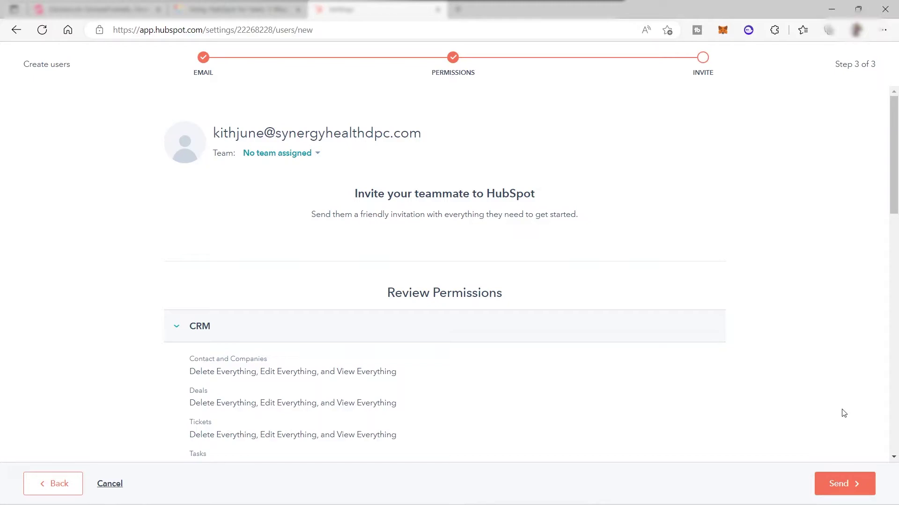
pyautogui.click(844, 484)
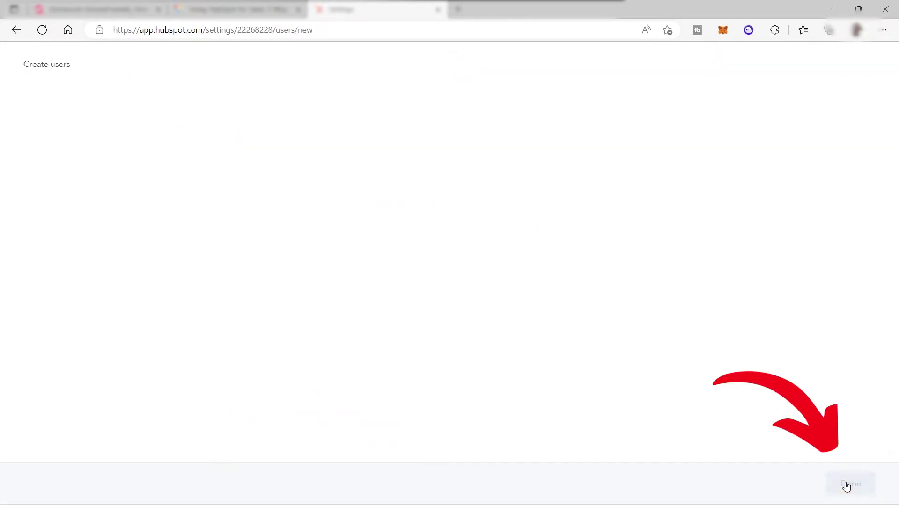
pyautogui.click(847, 488)
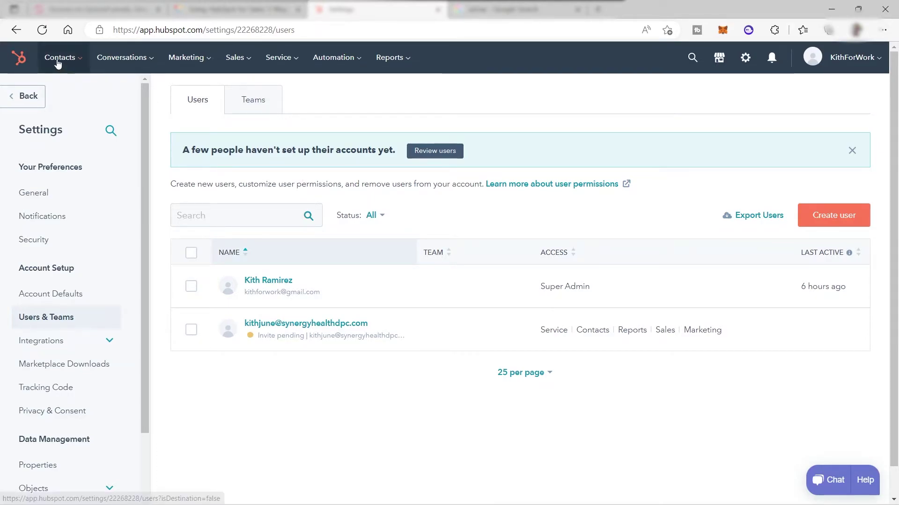
# Start a contacts import from the Contacts list, then cancel the wizard to reach Imports
pyautogui.moveTo(58, 63)
pyautogui.click(72, 92)
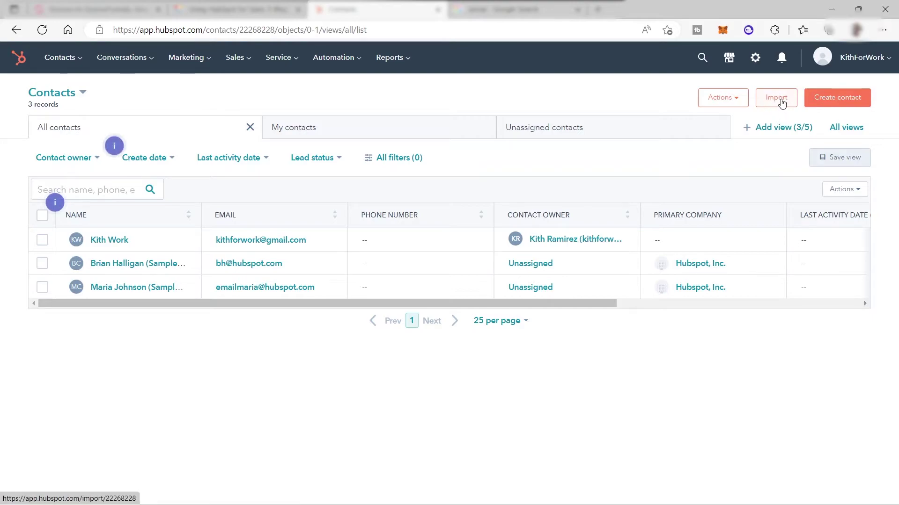
pyautogui.click(780, 101)
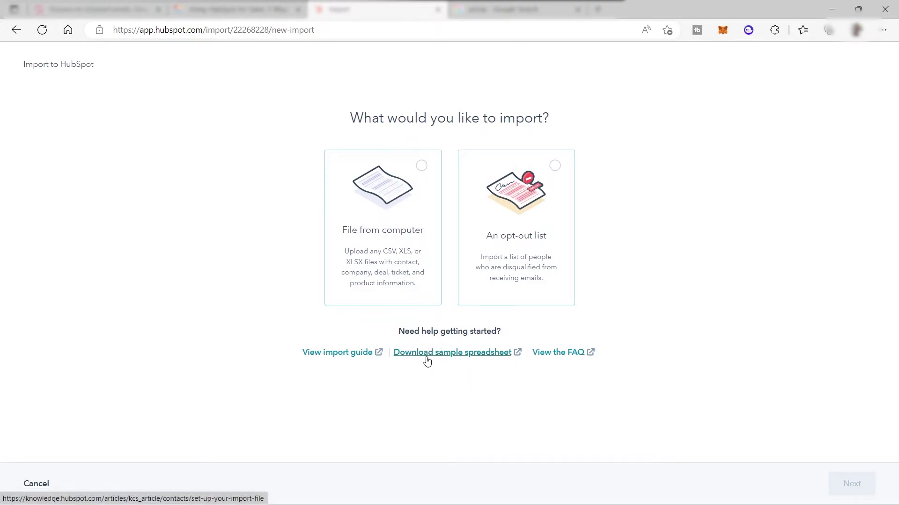
pyautogui.click(32, 486)
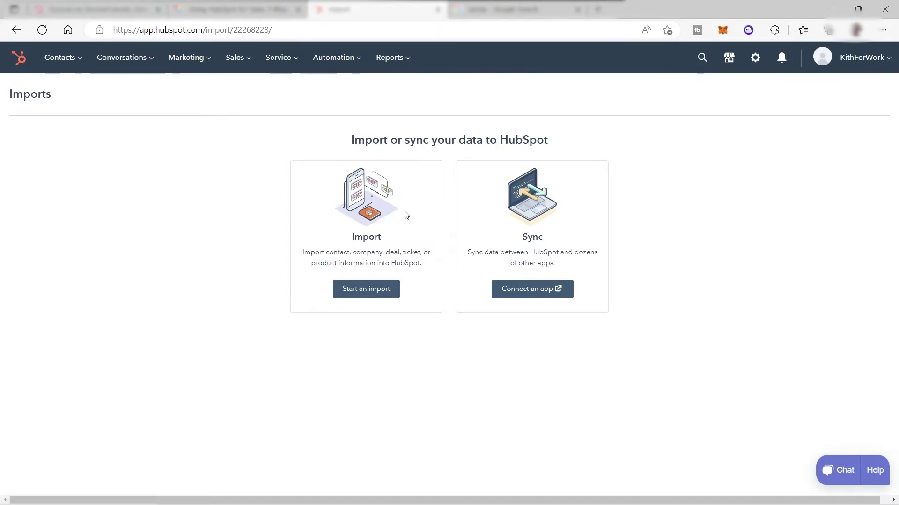
# Open the Conversations inbox settings and back out of connecting a channel, leaving none connected
pyautogui.click(145, 64)
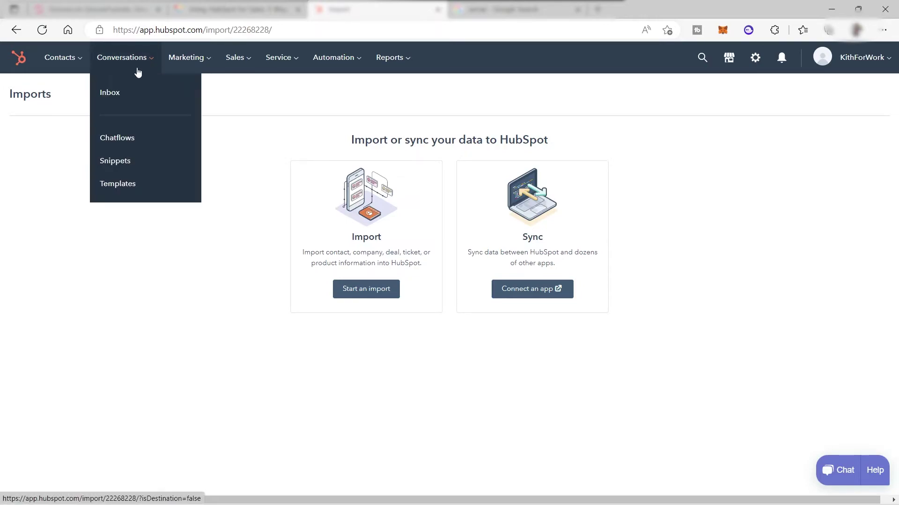
pyautogui.click(126, 90)
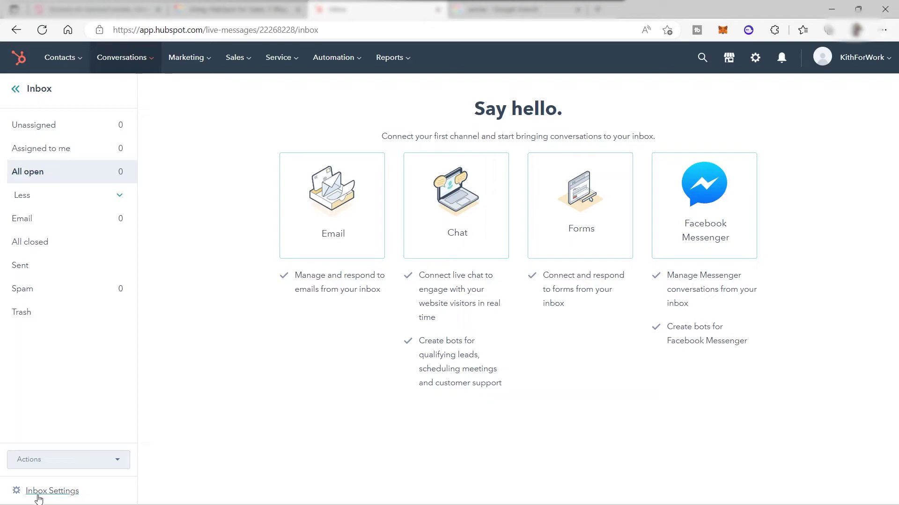
pyautogui.click(39, 497)
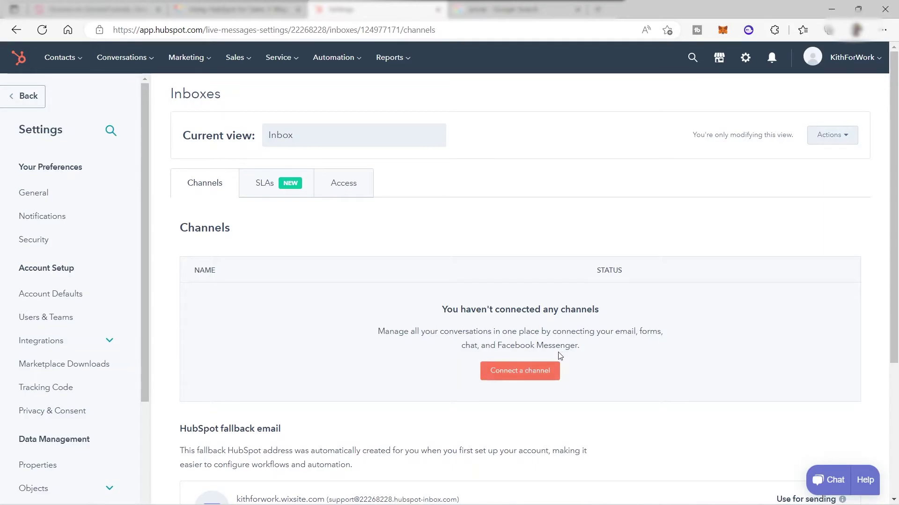
pyautogui.click(524, 371)
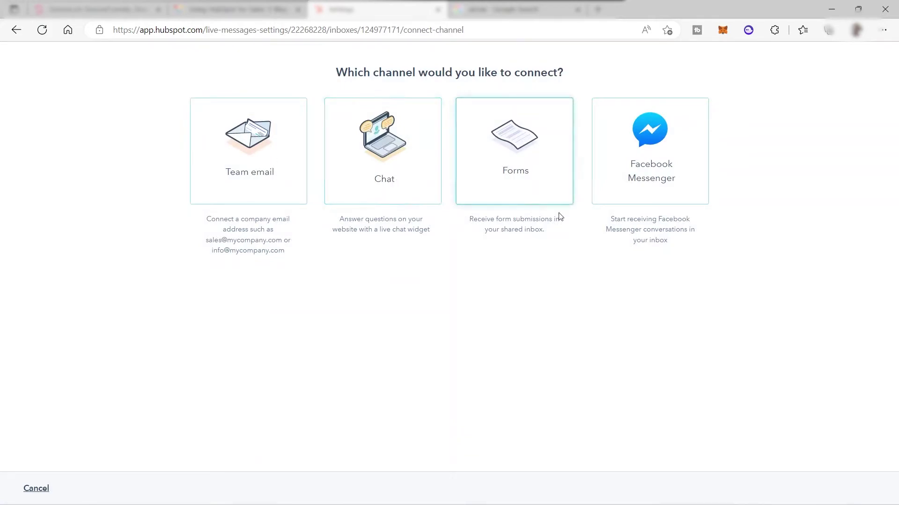
pyautogui.click(37, 489)
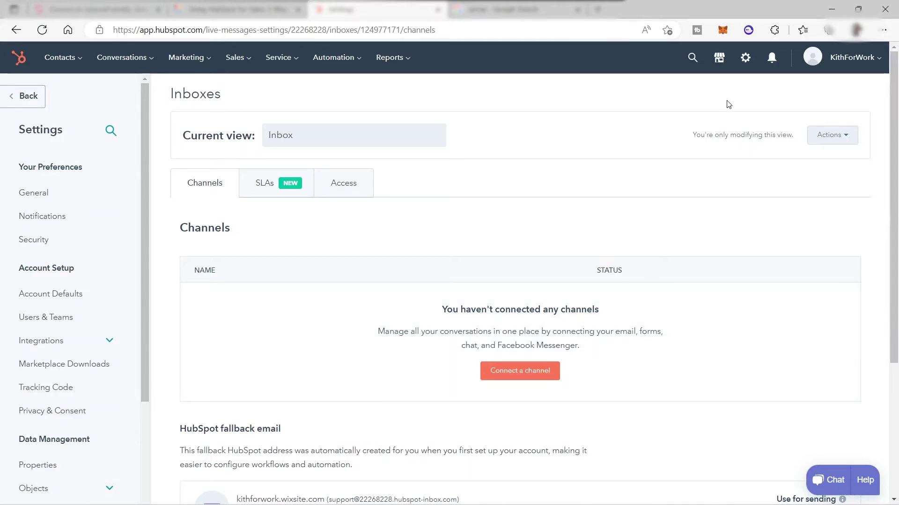
# Browse the App Marketplace apps and start the HubSpot Sales help chat
pyautogui.click(719, 58)
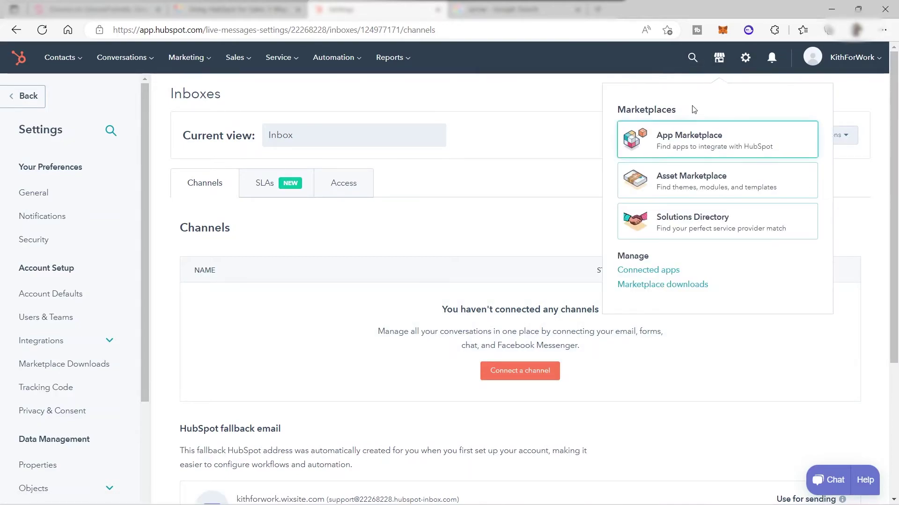
pyautogui.click(726, 144)
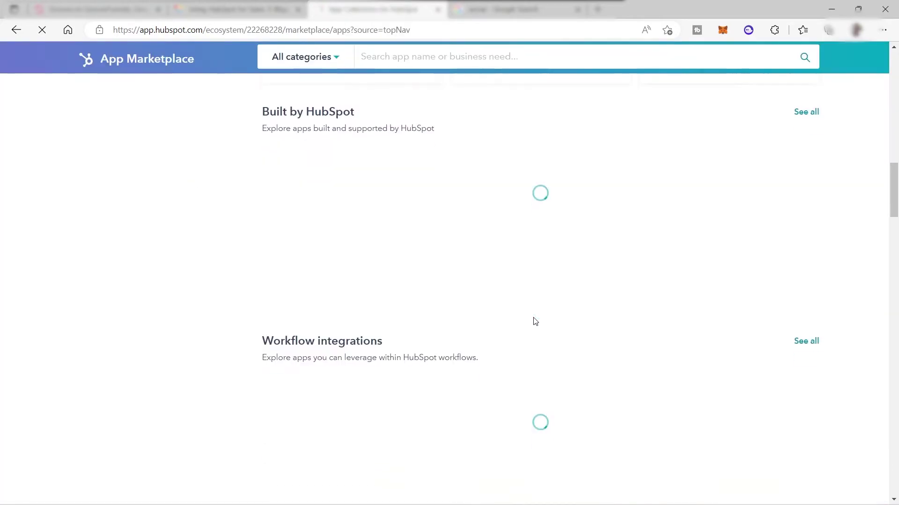
pyautogui.scroll(10, 534, 321)
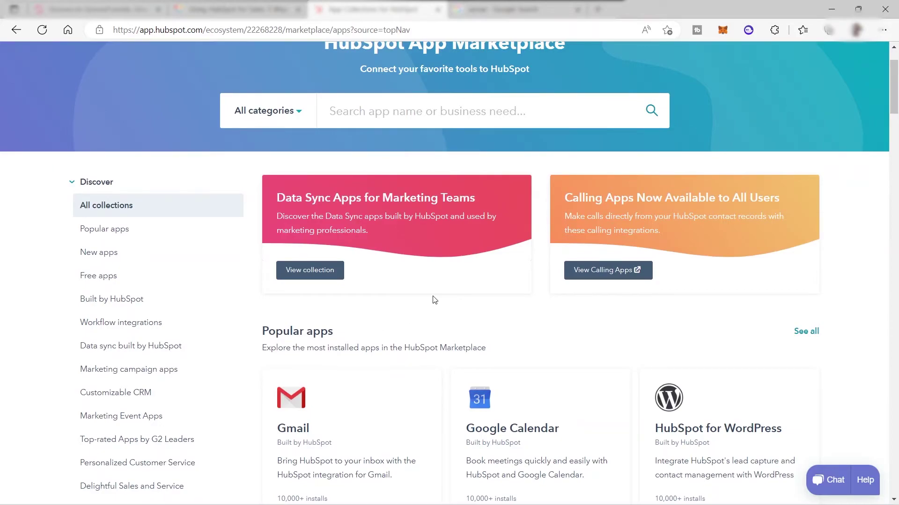
pyautogui.scroll(2, 368, 283)
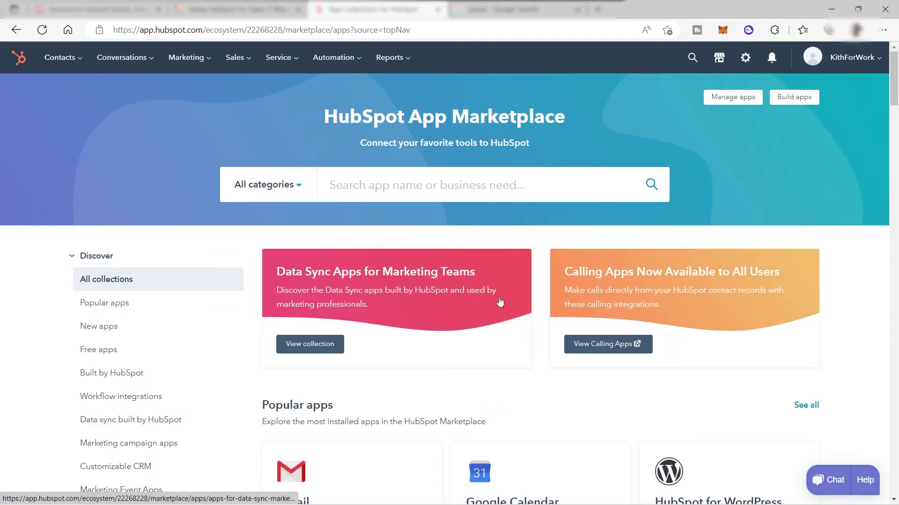
pyautogui.scroll(-5, 486, 309)
pyautogui.scroll(-8, 485, 309)
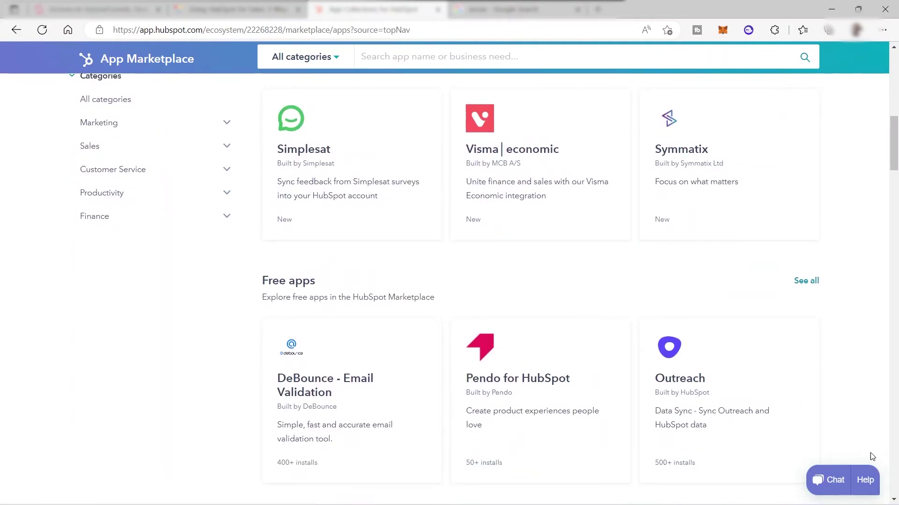
pyautogui.click(832, 482)
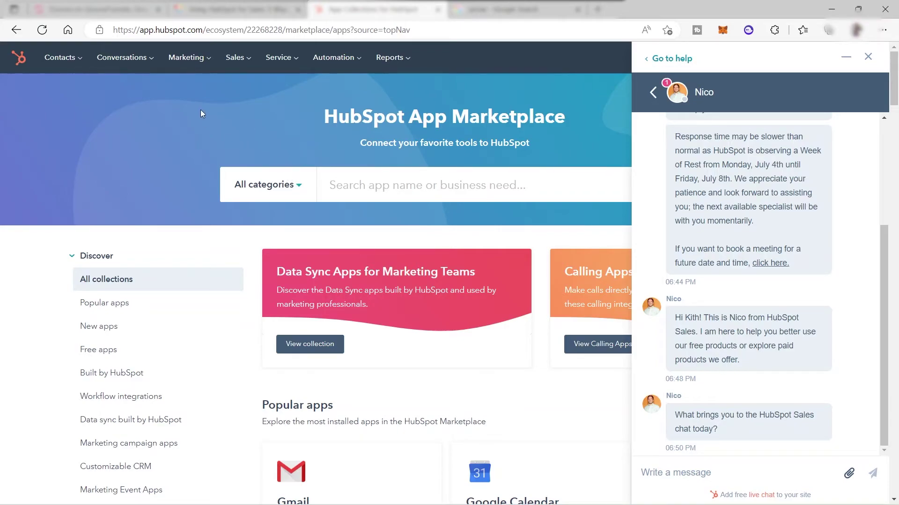
# Go to Sales > Deals and open the Test deal's record
pyautogui.click(248, 63)
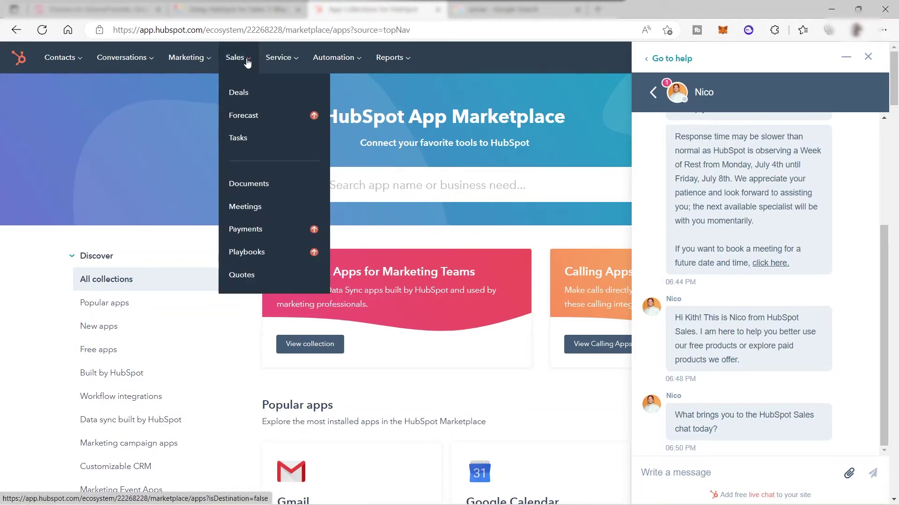
pyautogui.click(244, 93)
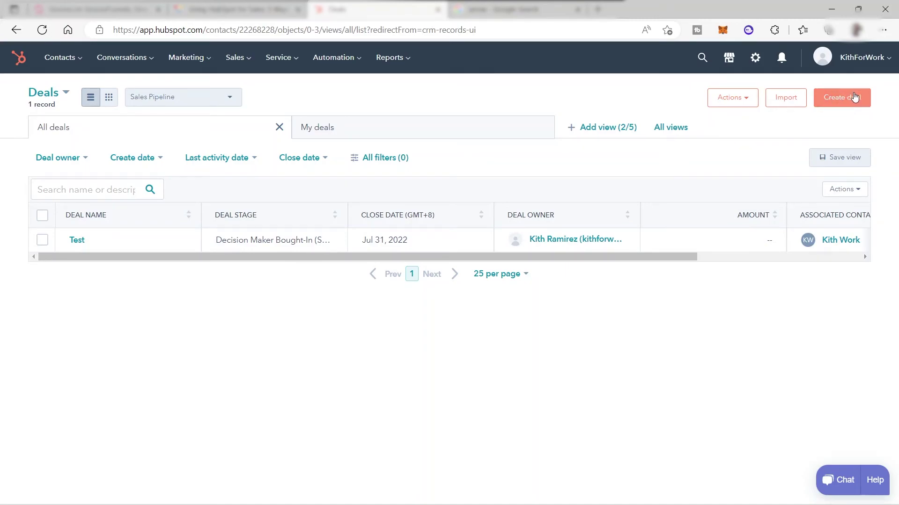
pyautogui.click(123, 248)
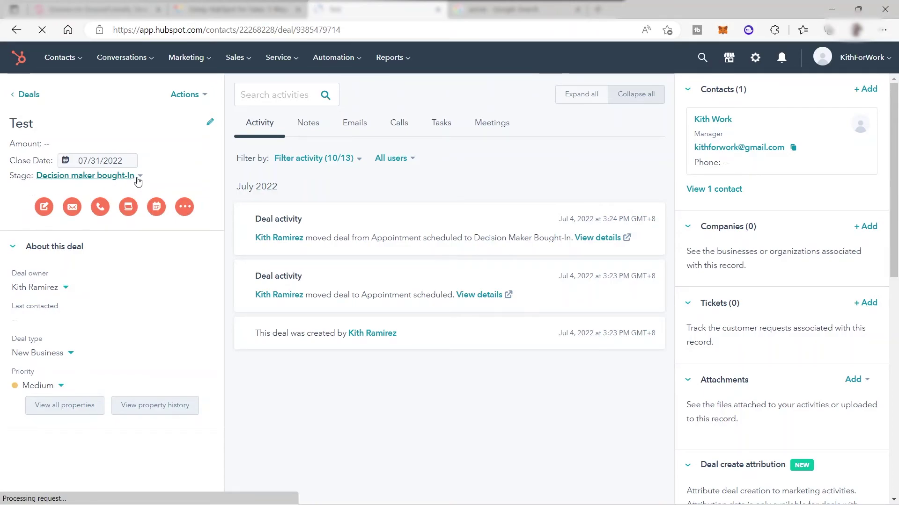
# Browse the Test deal's stages, Appointment scheduled to Closed lost, keeping Decision maker bought-In
pyautogui.click(137, 181)
pyautogui.scroll(2, 131, 248)
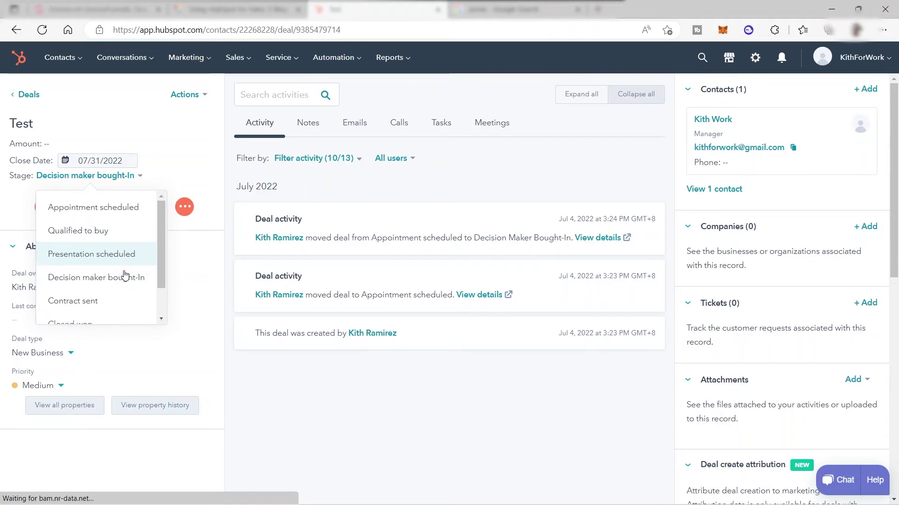
pyautogui.scroll(-2, 125, 273)
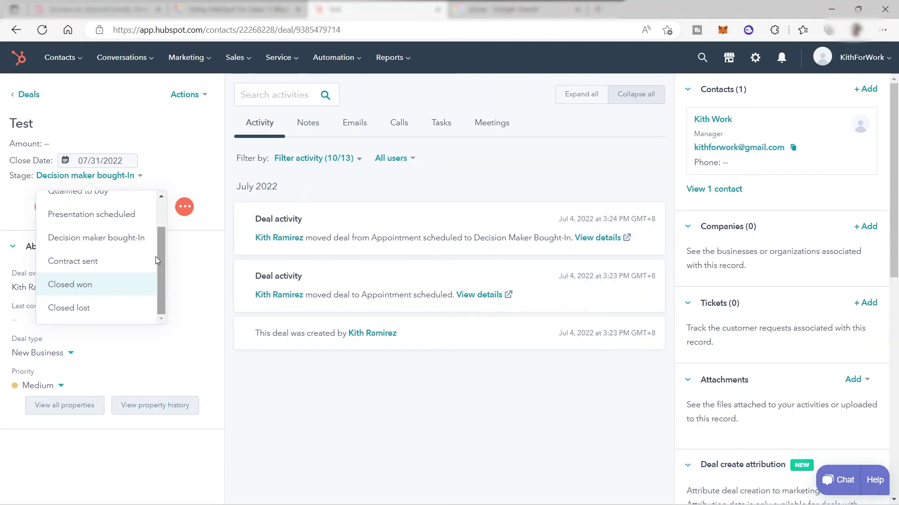
pyautogui.scroll(2, 159, 258)
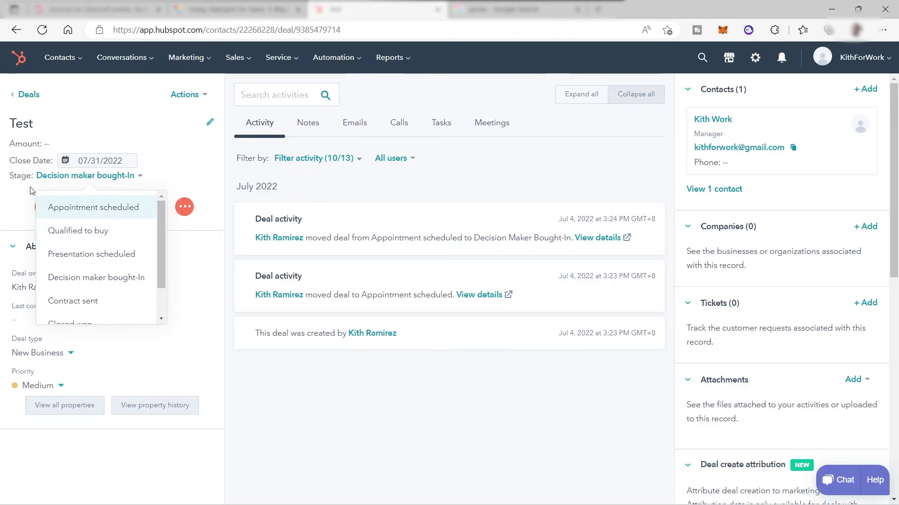
# Go to Sales > Meetings, showing the default 60, 30 and 15 min meeting page
pyautogui.click(238, 58)
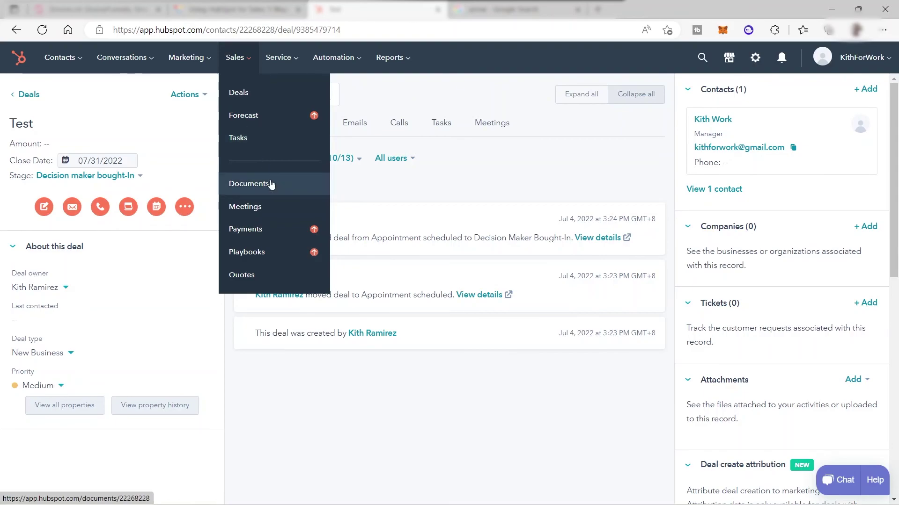
pyautogui.click(261, 209)
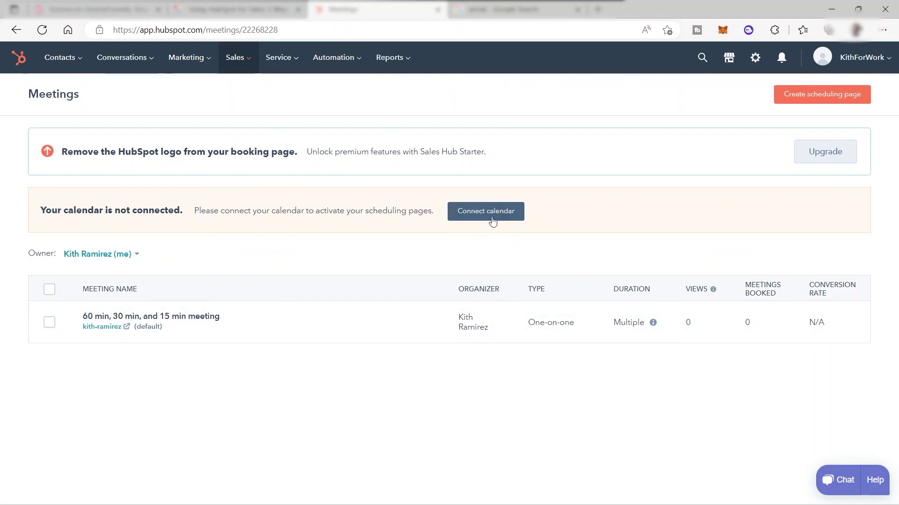
pyautogui.moveTo(401, 63)
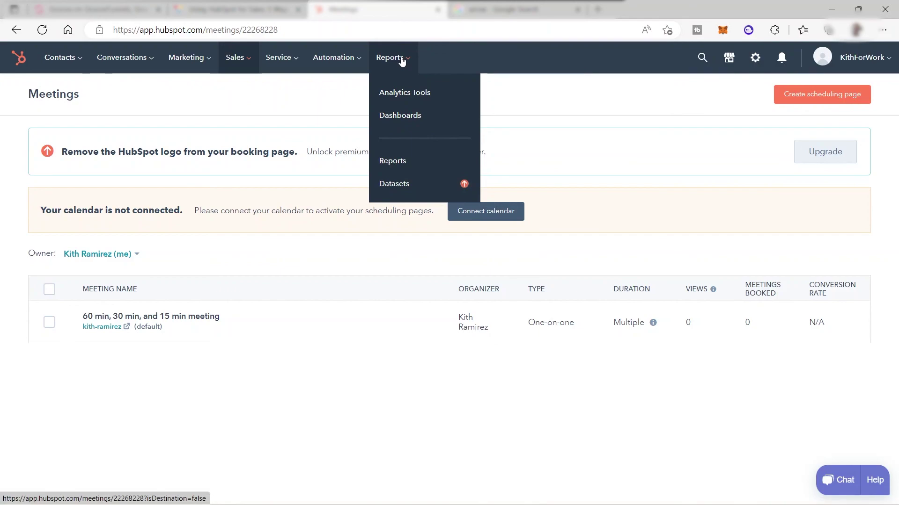
# Open Reports > Analytics Tools with its locked Custom Behavioral Events and Traffic Analytics, then reopen Reports
pyautogui.click(418, 93)
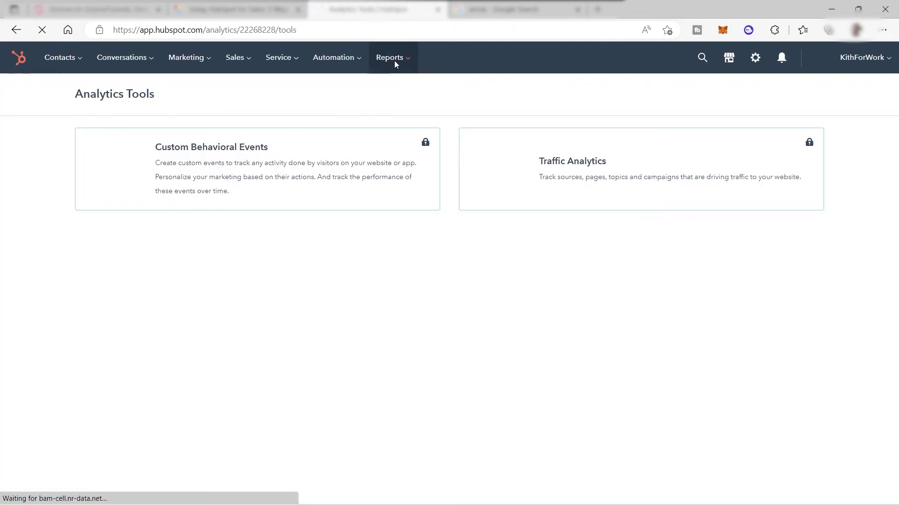
pyautogui.click(394, 60)
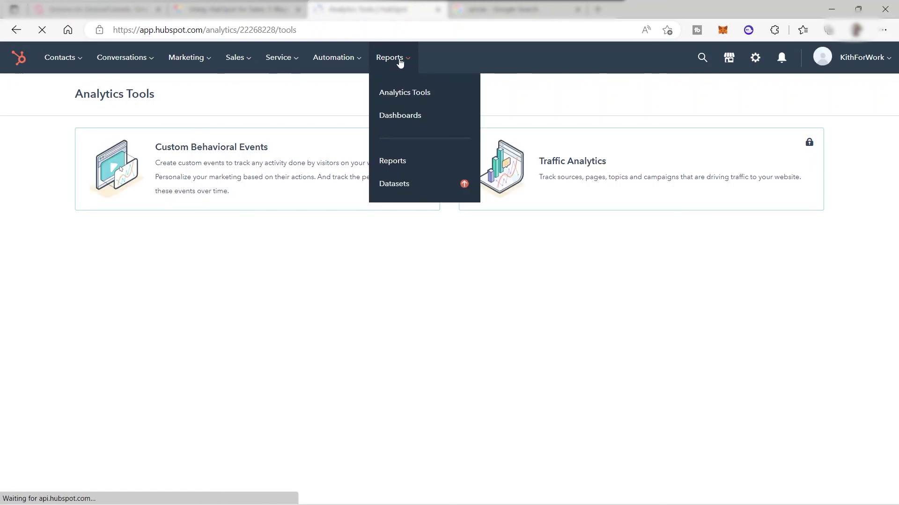